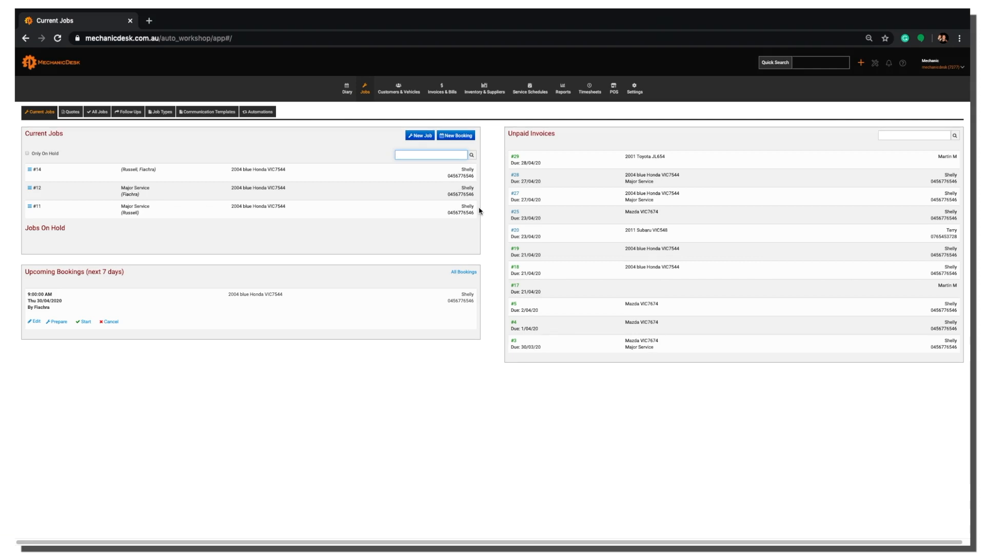
# Start a new inventory stock item with stock number 1004, name Oil Filter and quantity 6
pyautogui.click(481, 87)
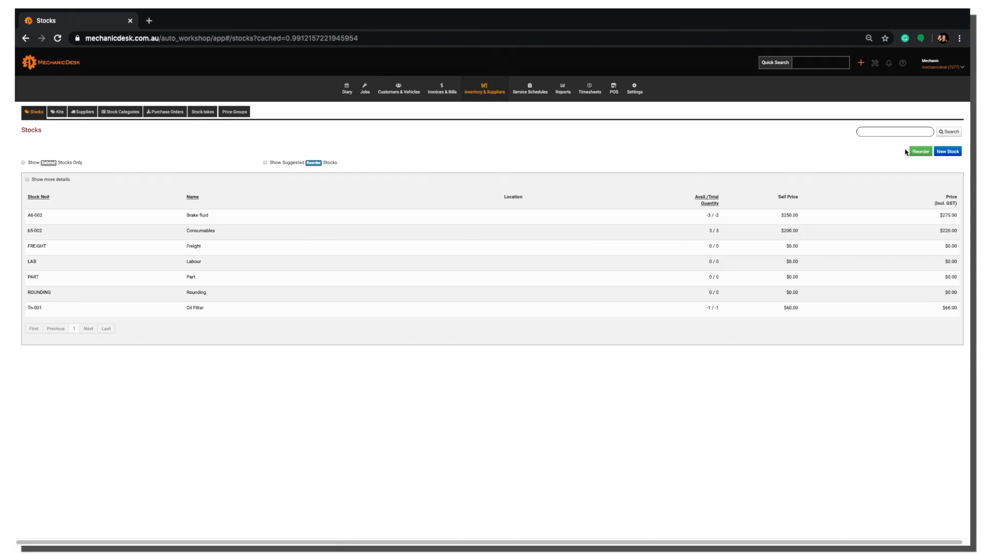
pyautogui.click(947, 152)
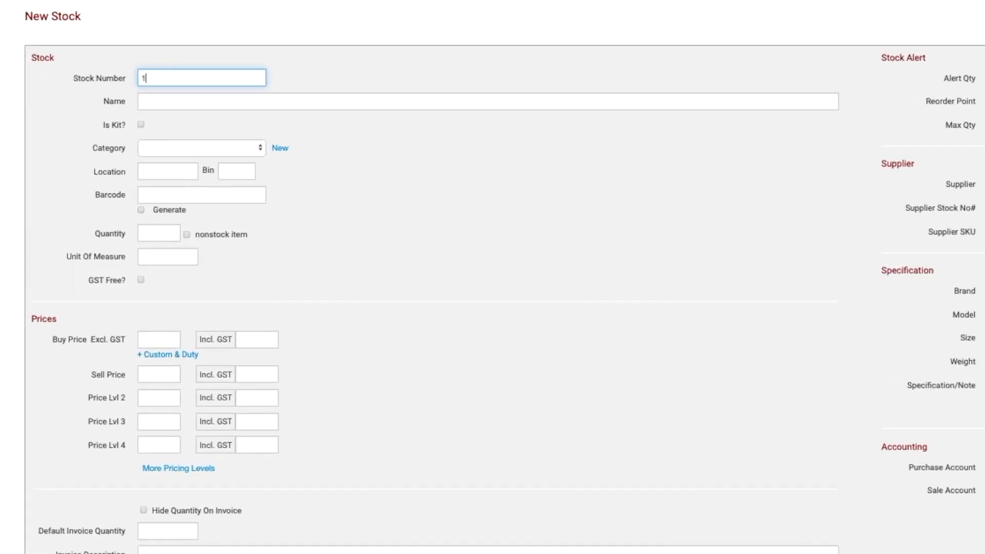
pyautogui.write('1004')
pyautogui.press('Tab')
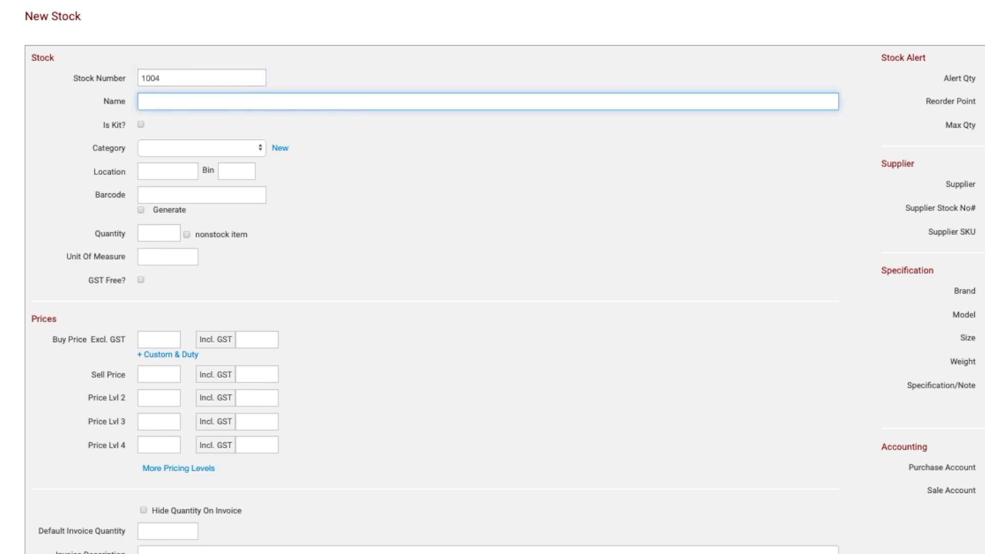
pyautogui.write('Oil Filter')
pyautogui.click(150, 234)
pyautogui.write('6')
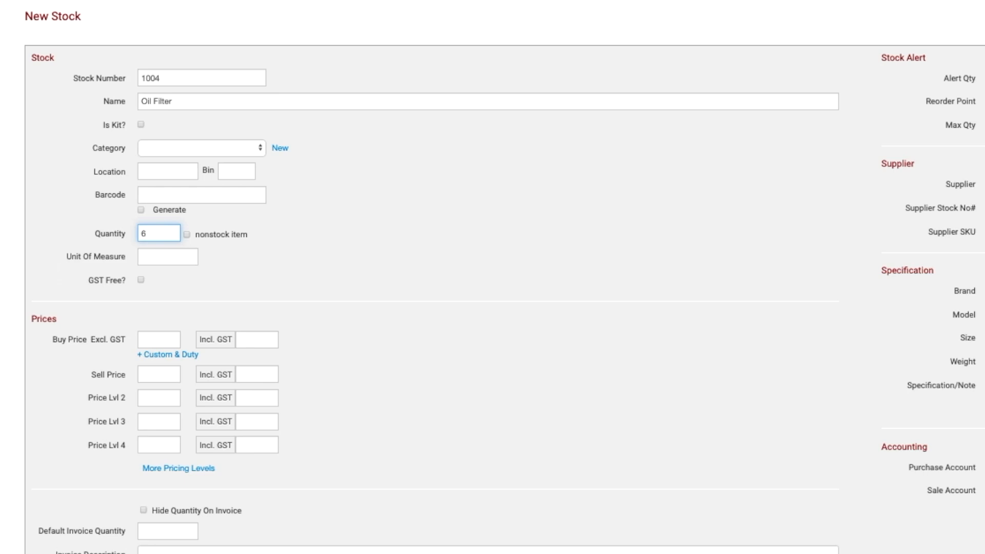
# Set the buy price to 100 excl. GST, sell price to 150, price level 2 to 160 and level 3 to 170, and save the stock
pyautogui.click(156, 339)
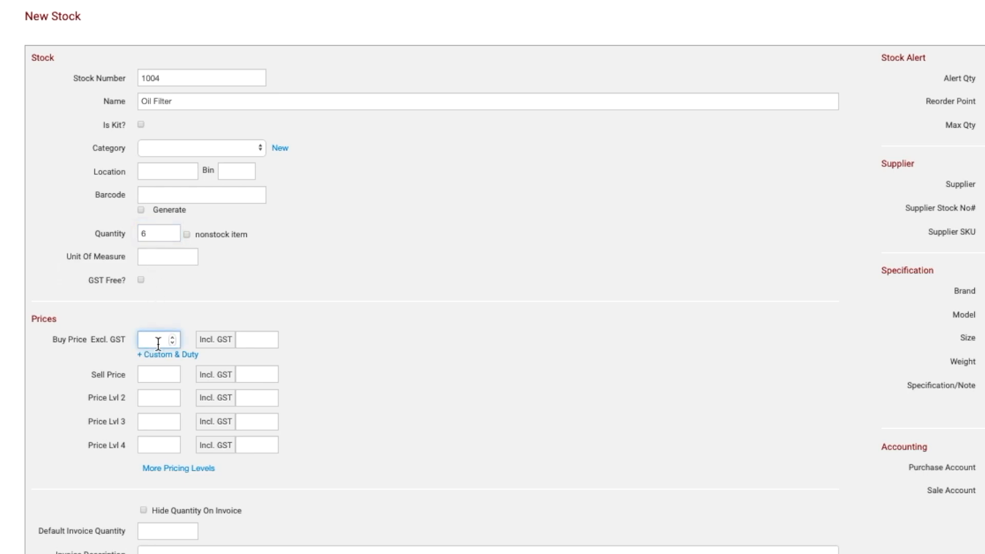
pyautogui.write('100')
pyautogui.click(151, 374)
pyautogui.write('150')
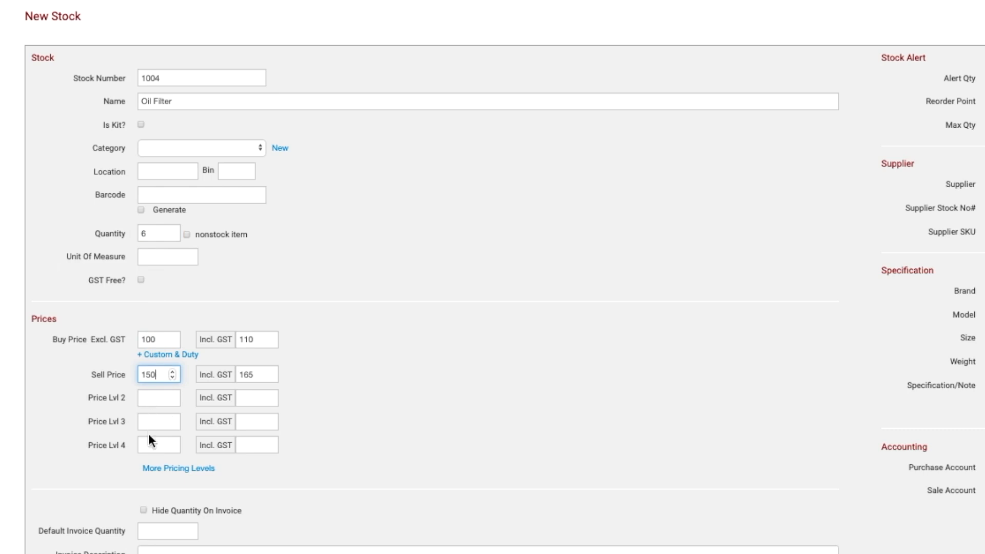
pyautogui.click(144, 397)
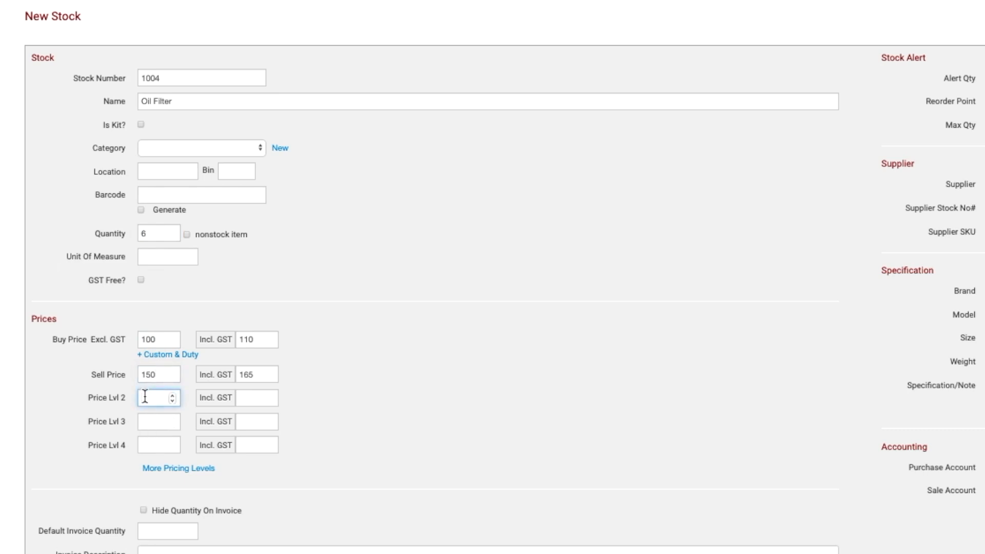
pyautogui.write('160')
pyautogui.click(144, 421)
pyautogui.write('1')
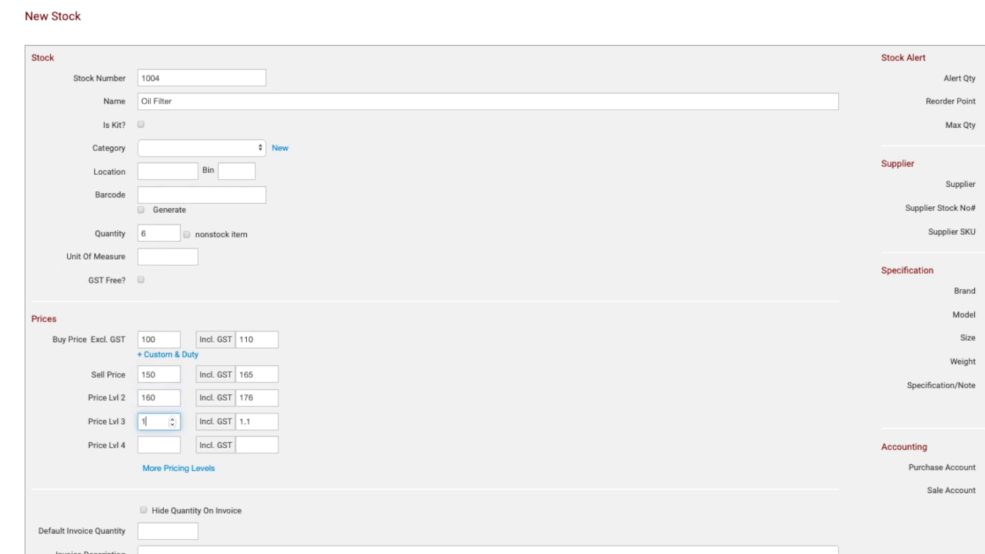
pyautogui.write('70')
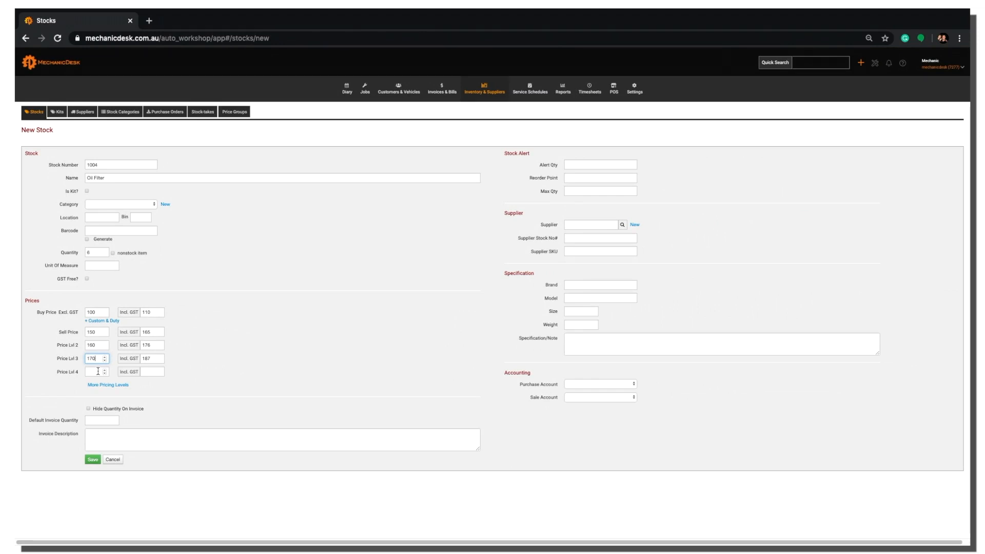
pyautogui.click(284, 356)
pyautogui.click(92, 459)
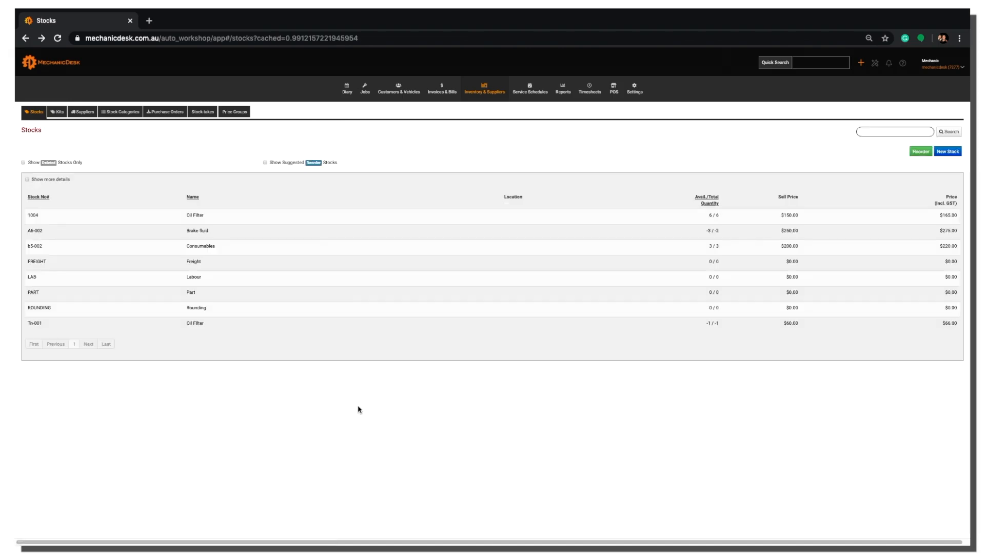
# Search the stocks for 1004 and open the Oil Filter record
pyautogui.click(885, 132)
pyautogui.write('1004')
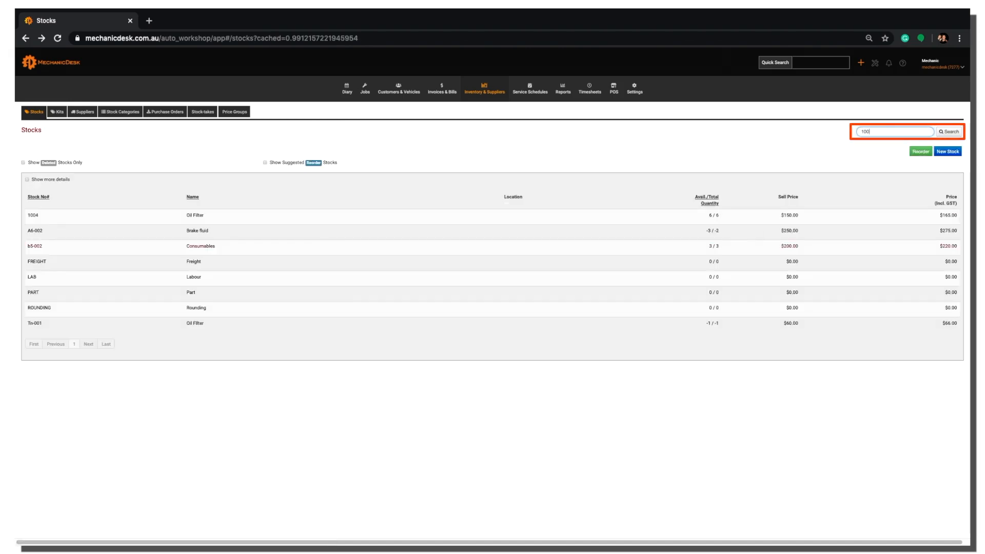
pyautogui.click(956, 131)
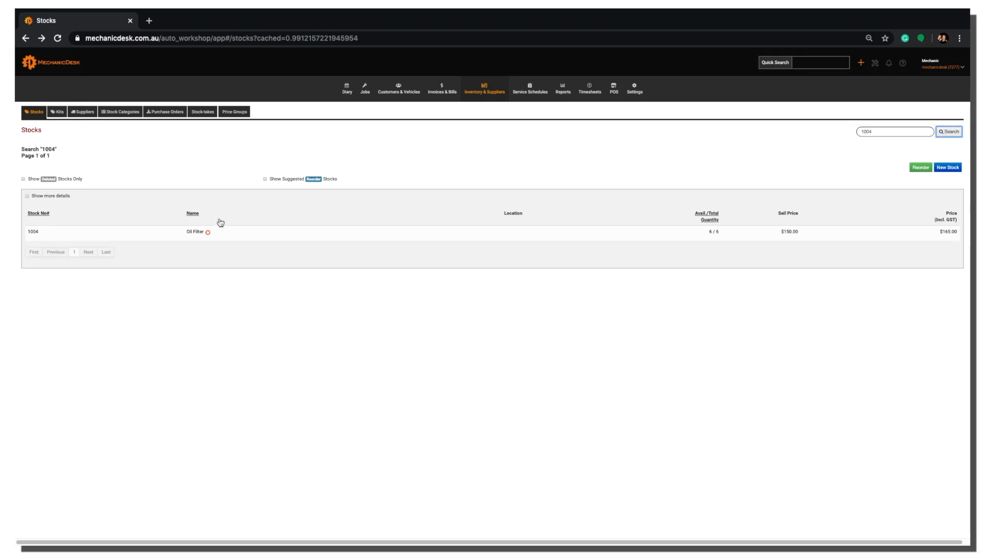
pyautogui.click(208, 234)
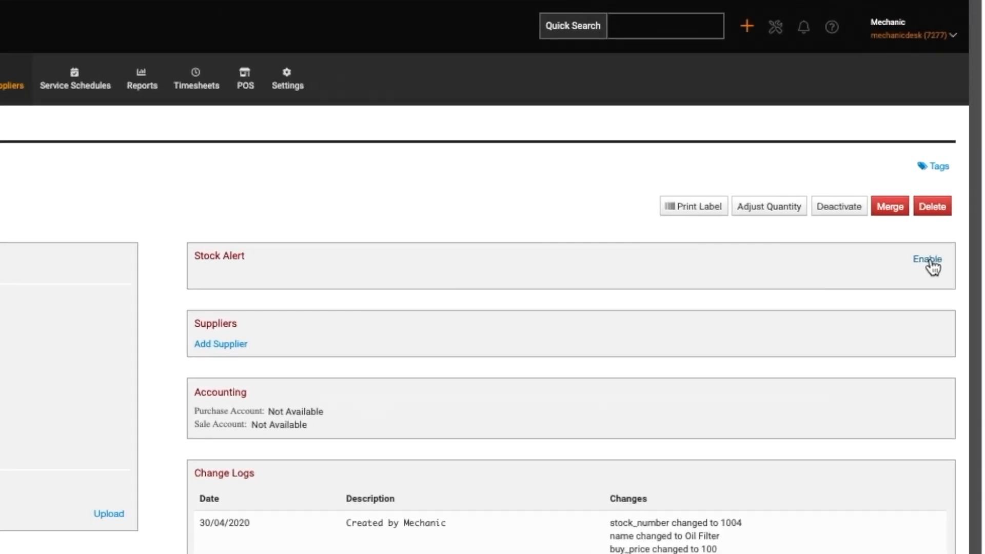
# Enable the Oil Filter's stock alert with alert quantity 5, reorder point 5 and maximum quantity 10, and save it
pyautogui.click(929, 261)
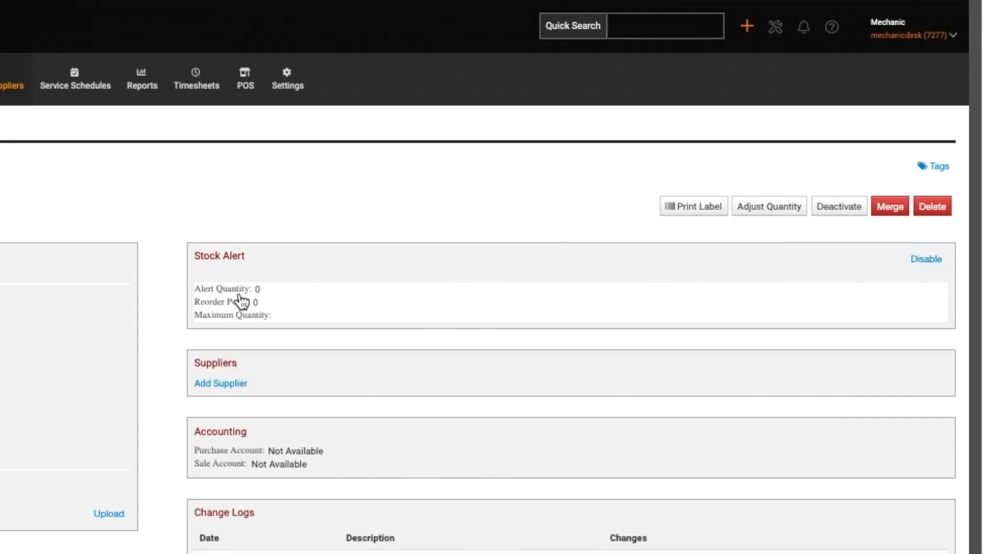
pyautogui.click(241, 302)
pyautogui.doubleClick(345, 292)
pyautogui.write('5')
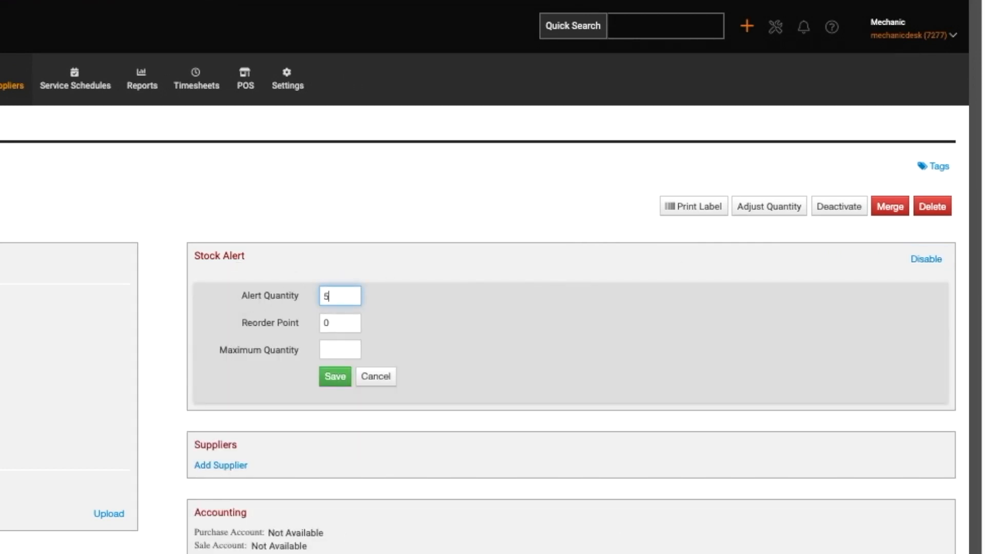
pyautogui.click(337, 324)
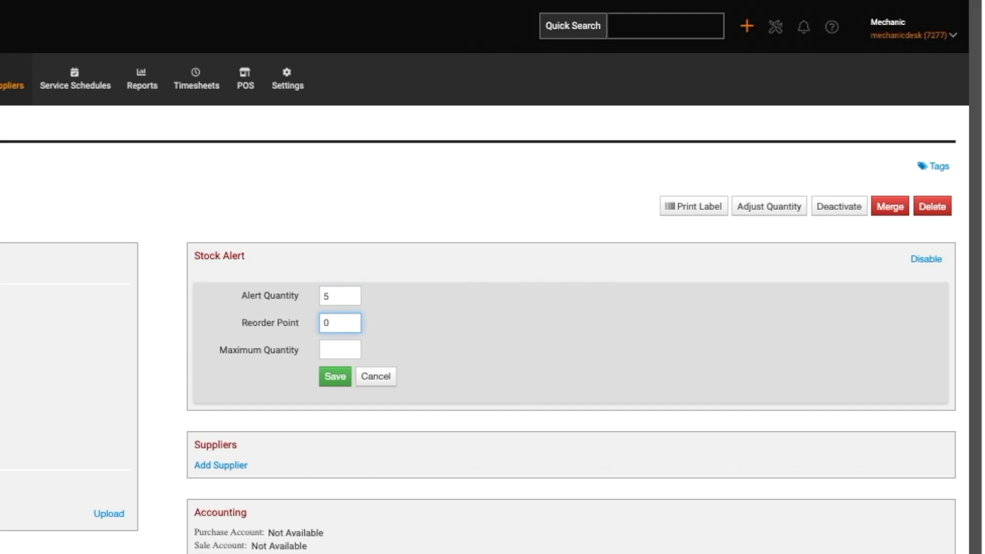
pyautogui.press('BackSpace')
pyautogui.write('5')
pyautogui.click(332, 352)
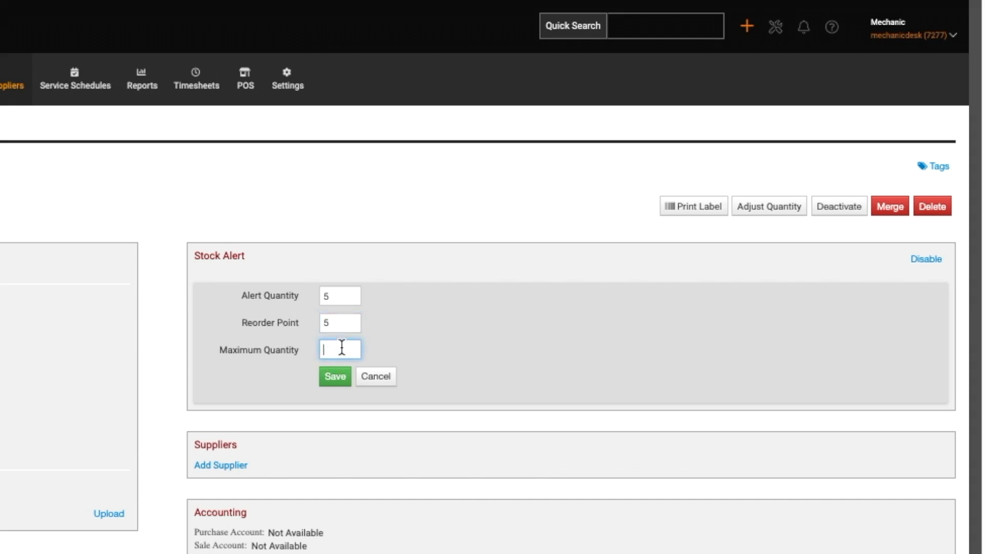
pyautogui.write('10')
pyautogui.click(339, 377)
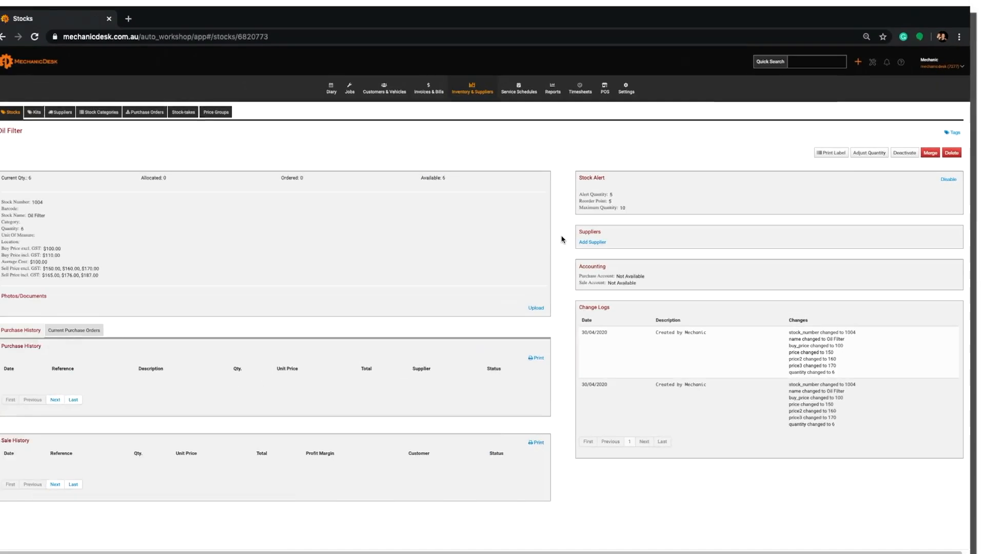
# Add one 1004 - Oil Filter item under Major Service on in-progress invoice #28 and finalize the invoice
pyautogui.click(433, 94)
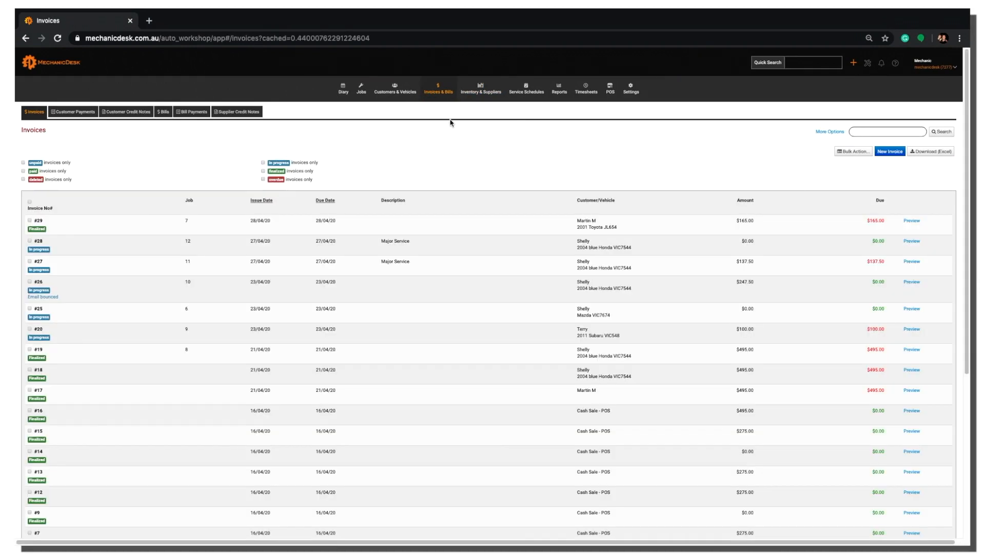
pyautogui.click(402, 243)
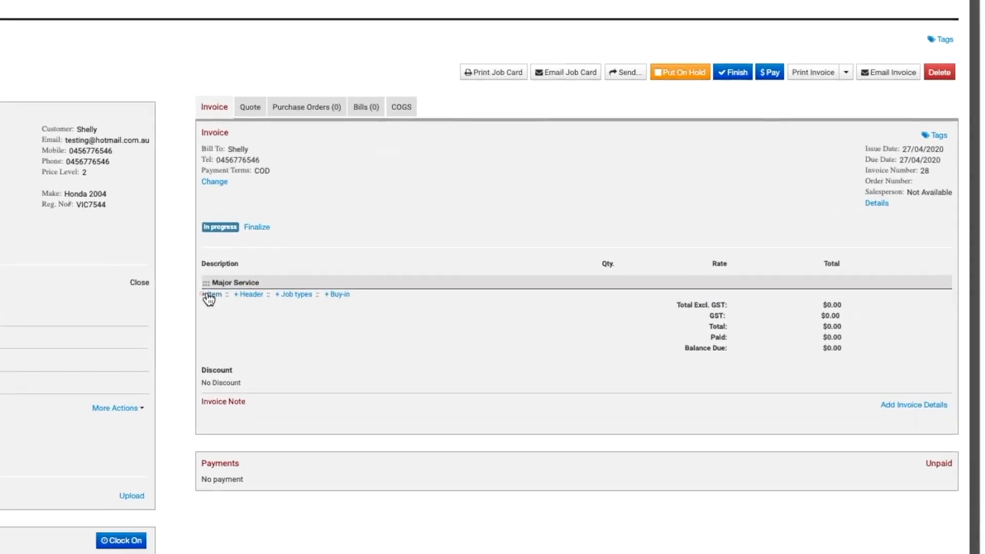
pyautogui.click(465, 288)
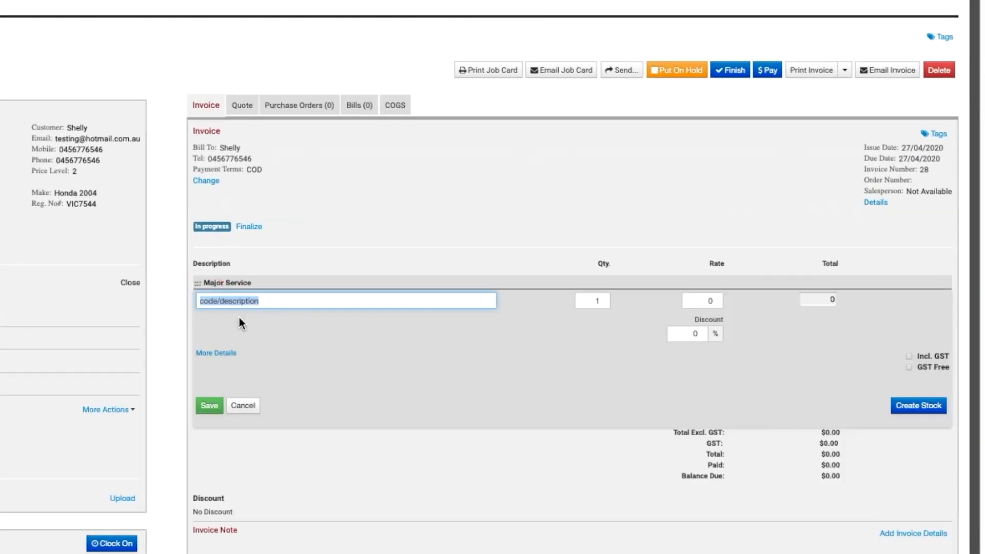
pyautogui.write('10')
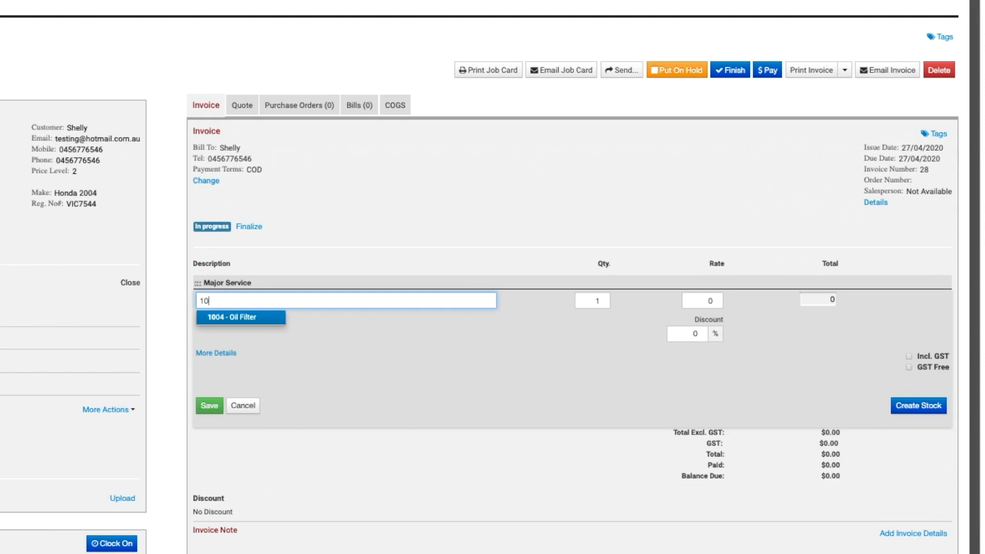
pyautogui.click(262, 318)
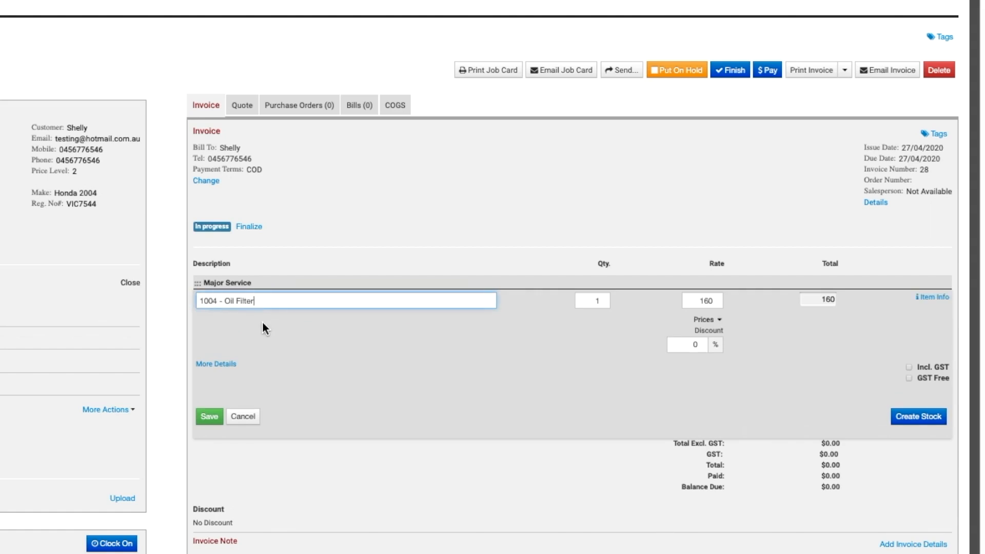
pyautogui.click(210, 417)
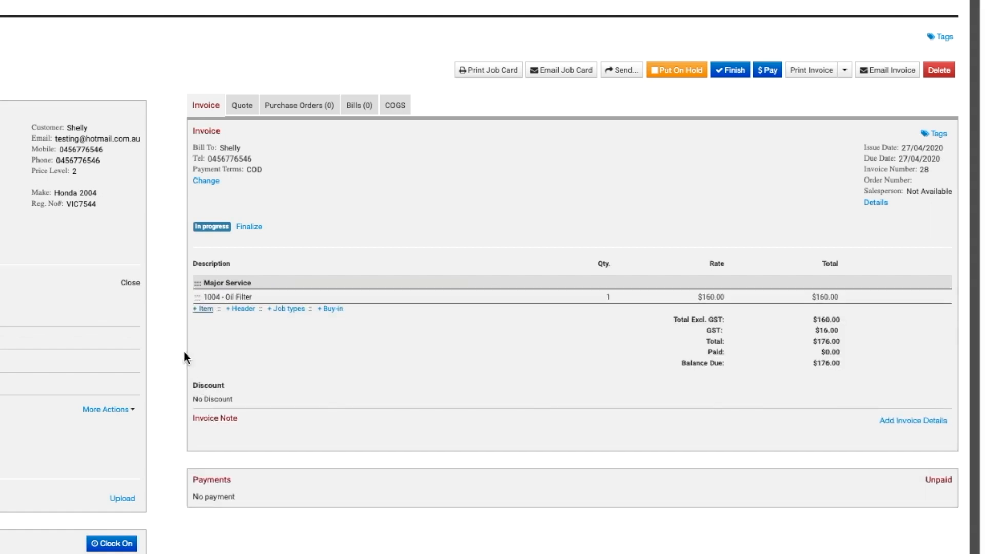
pyautogui.click(250, 229)
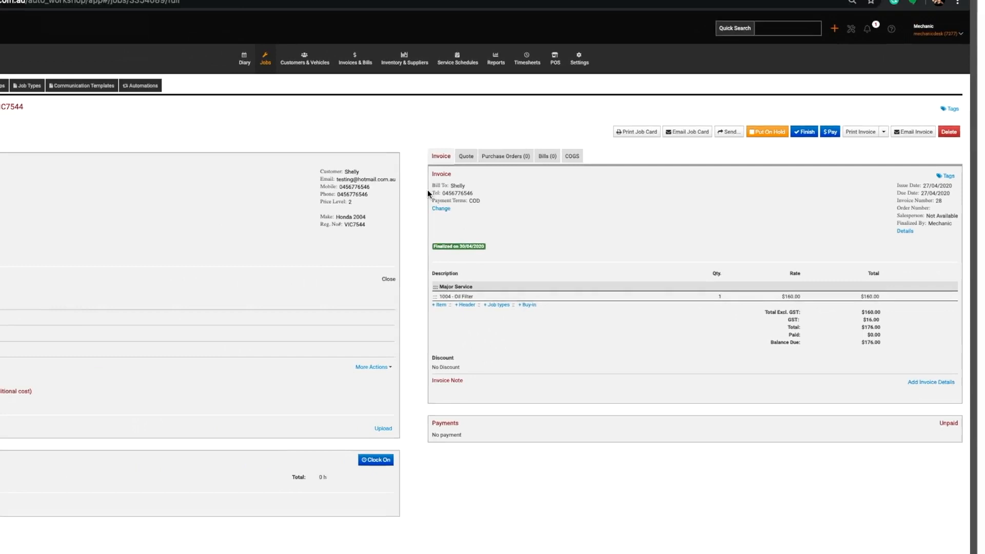
# Check the Oil Filter's quantity in the stock list and view the notifications for its stock alert
pyautogui.click(404, 58)
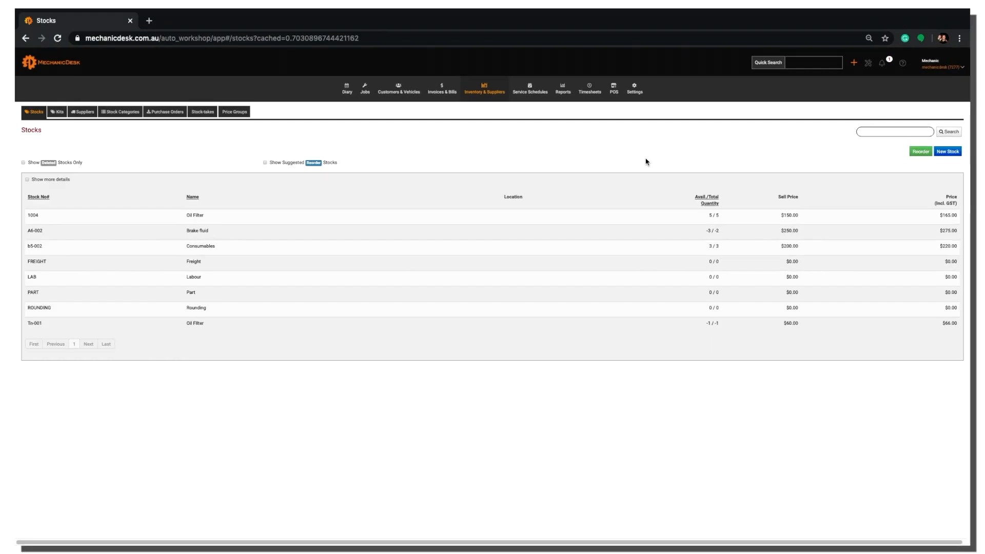
pyautogui.click(883, 64)
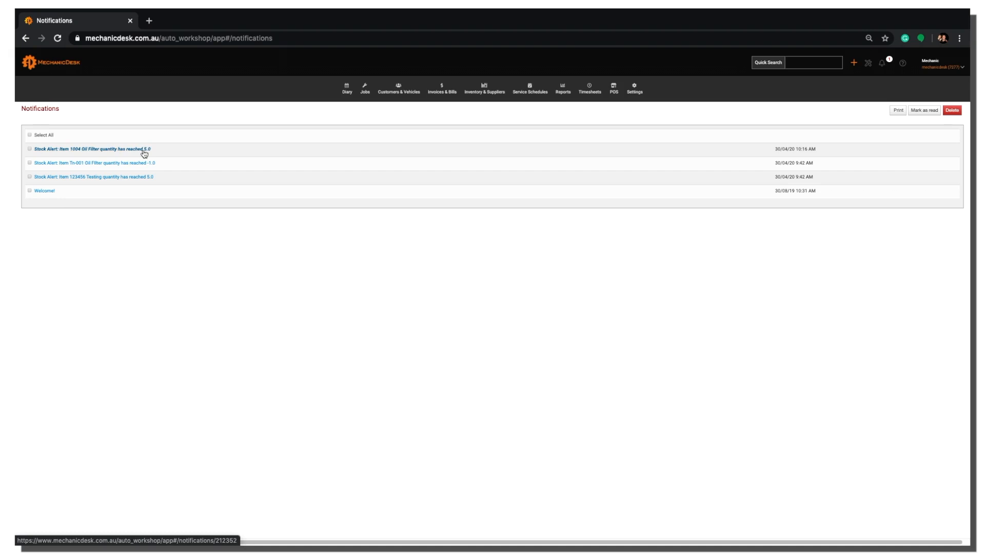
# Show only the suggested reorder stocks, select item 1004 Oil Filter and start a reorder for it
pyautogui.click(486, 90)
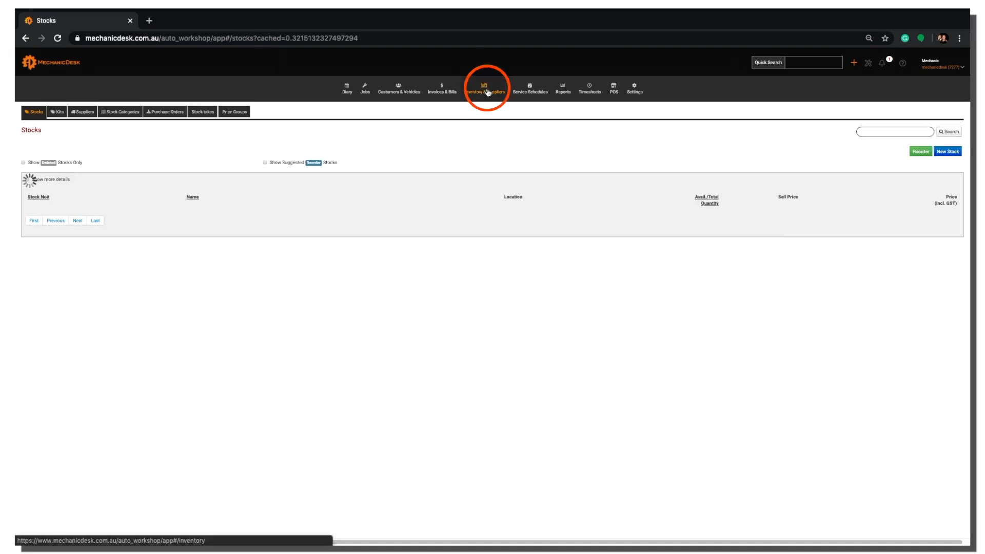
pyautogui.click(267, 164)
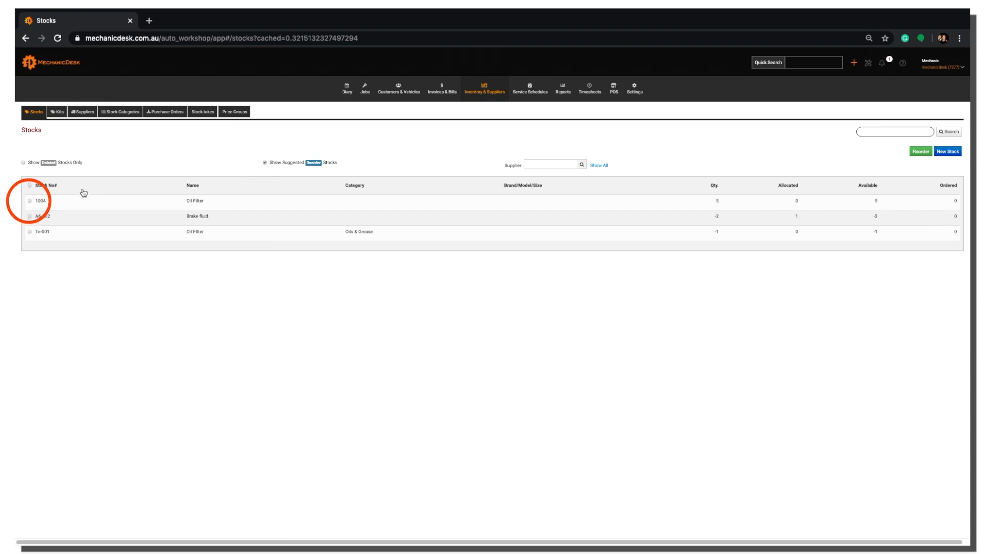
pyautogui.click(29, 202)
pyautogui.click(914, 153)
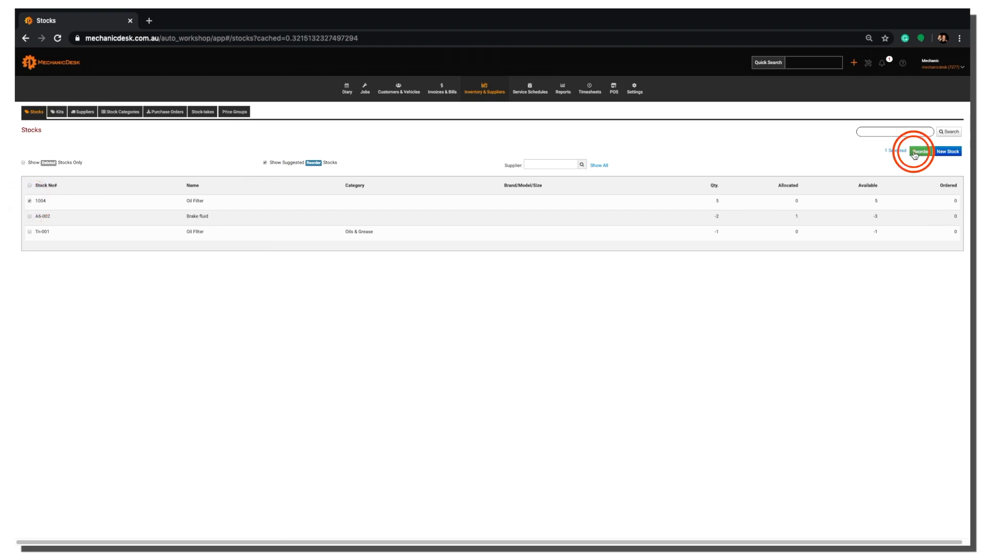